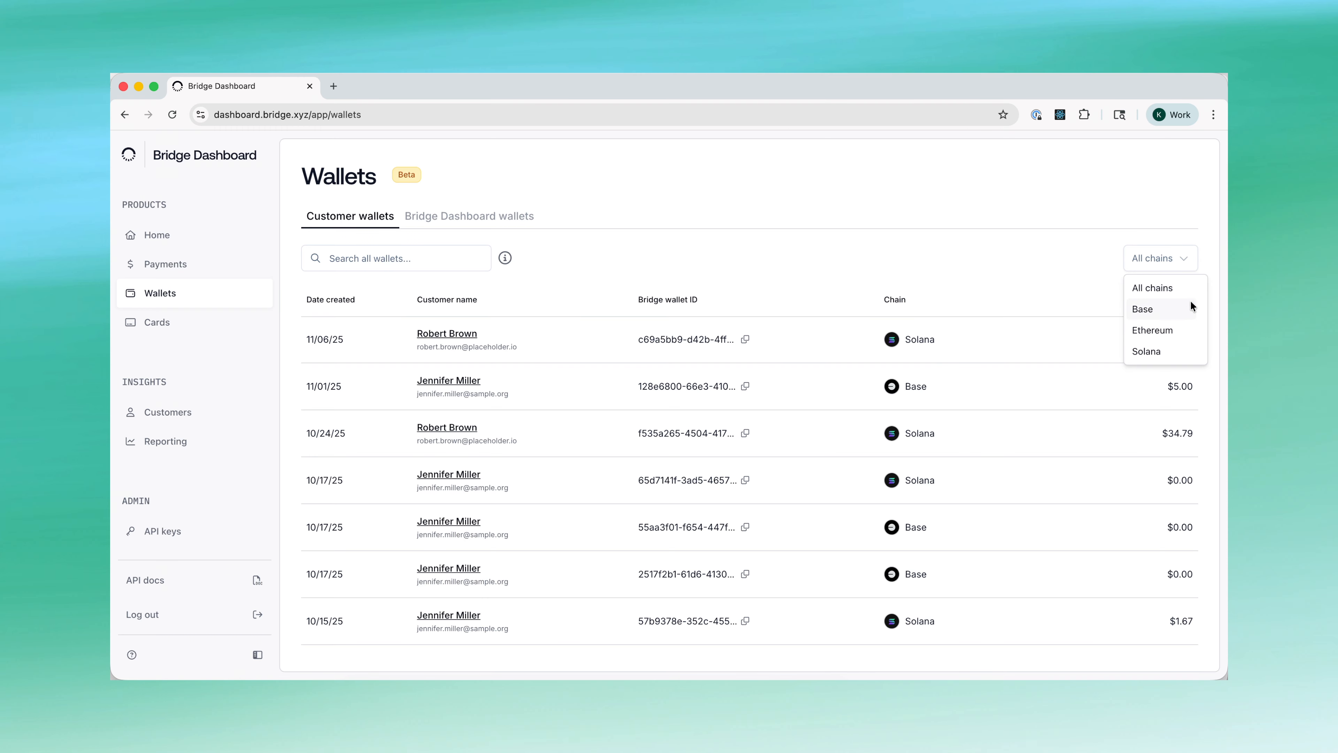
- Dismiss the All chains filter and open the $34.79 Solana customer wallet's details
left_click(937, 250)
scroll(580, 384, "down", 2)
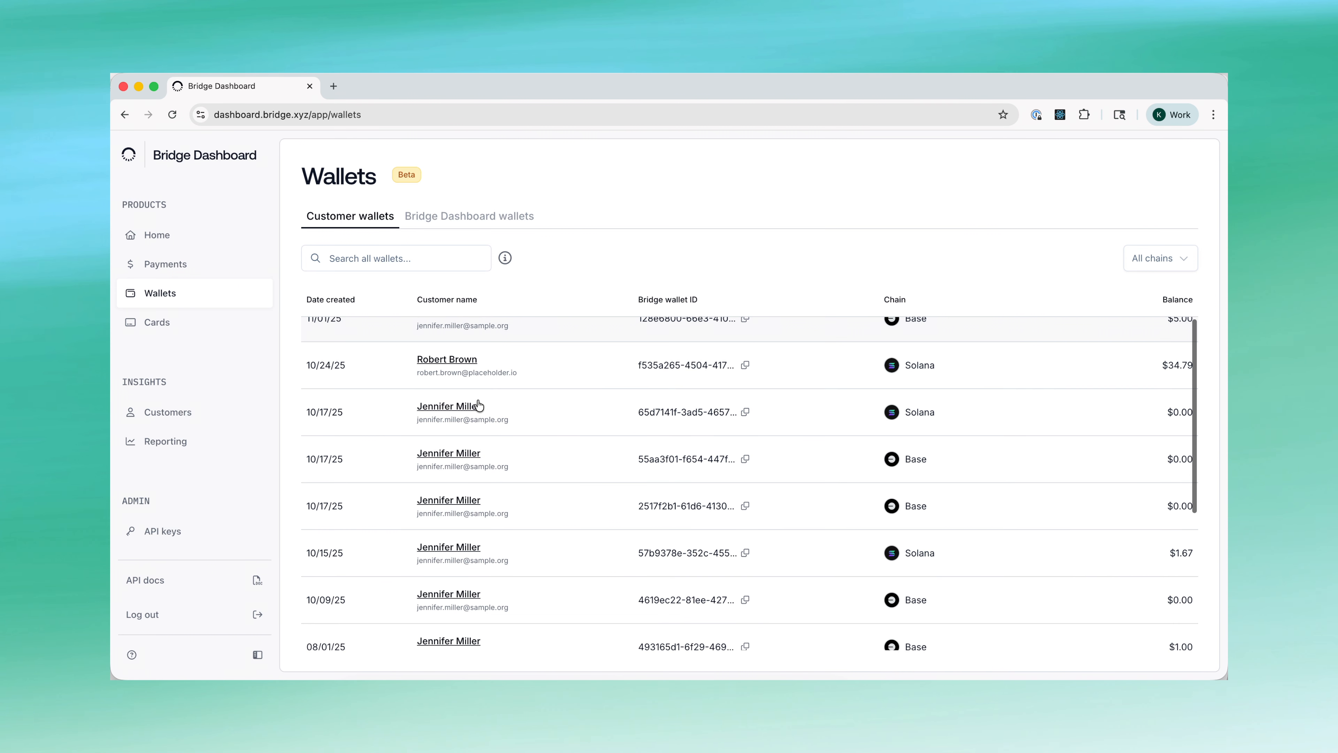
left_click(600, 376)
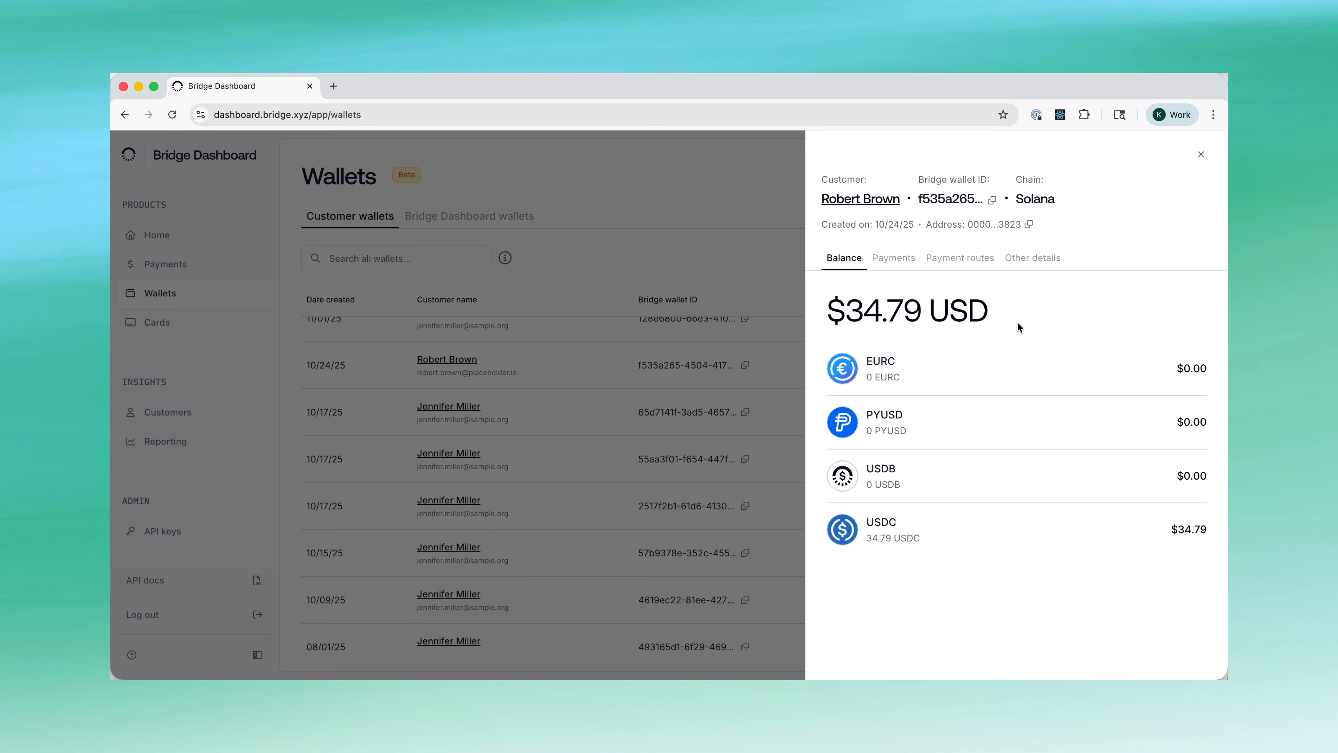
- Look through the wallet's Payments, Payment routes, Other details and Balance views, then close the panel
left_click(897, 269)
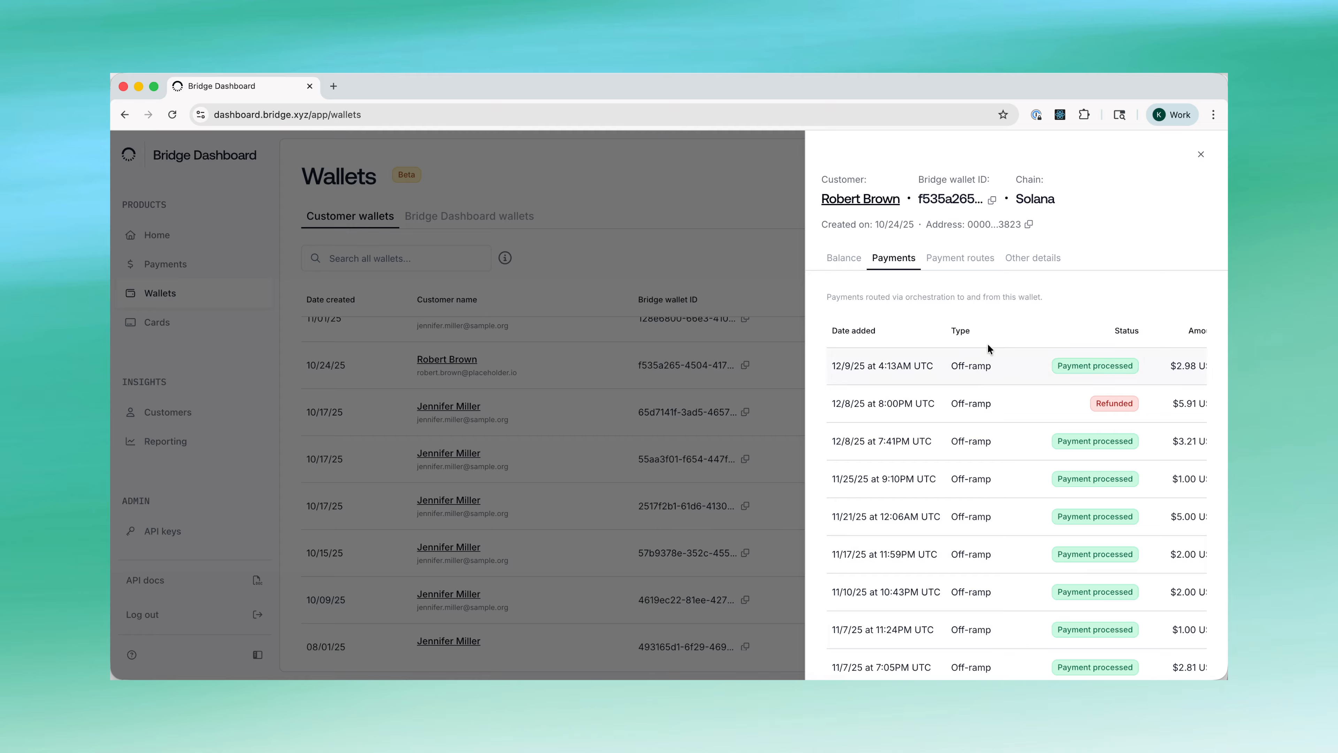
left_click(965, 262)
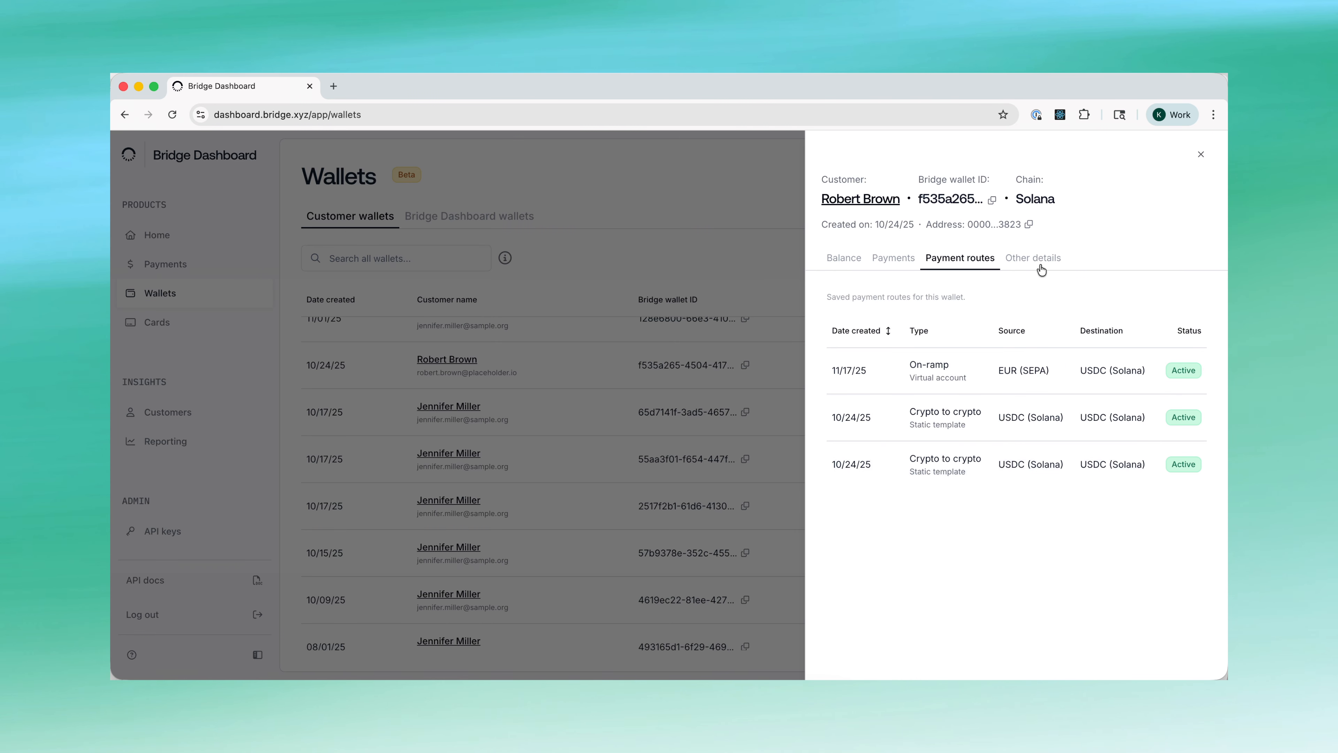
left_click(1016, 258)
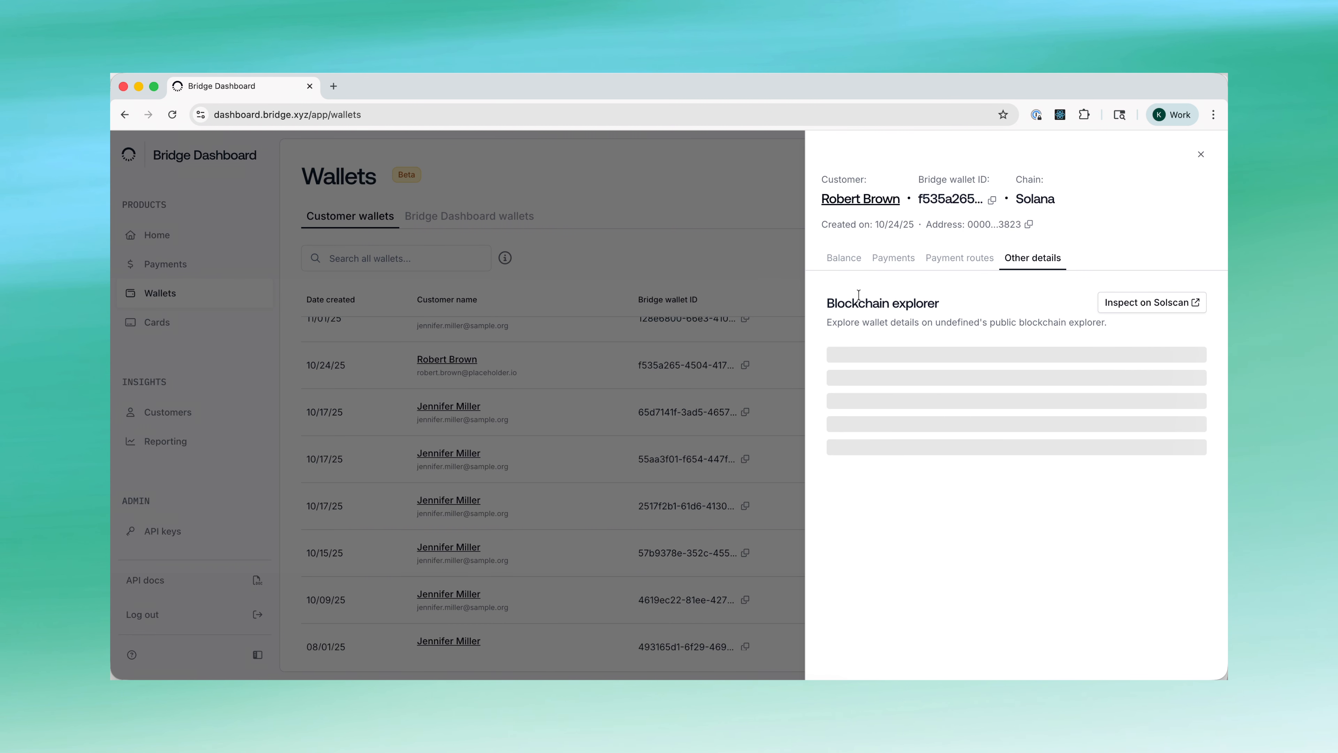
left_click(845, 258)
left_click(763, 377)
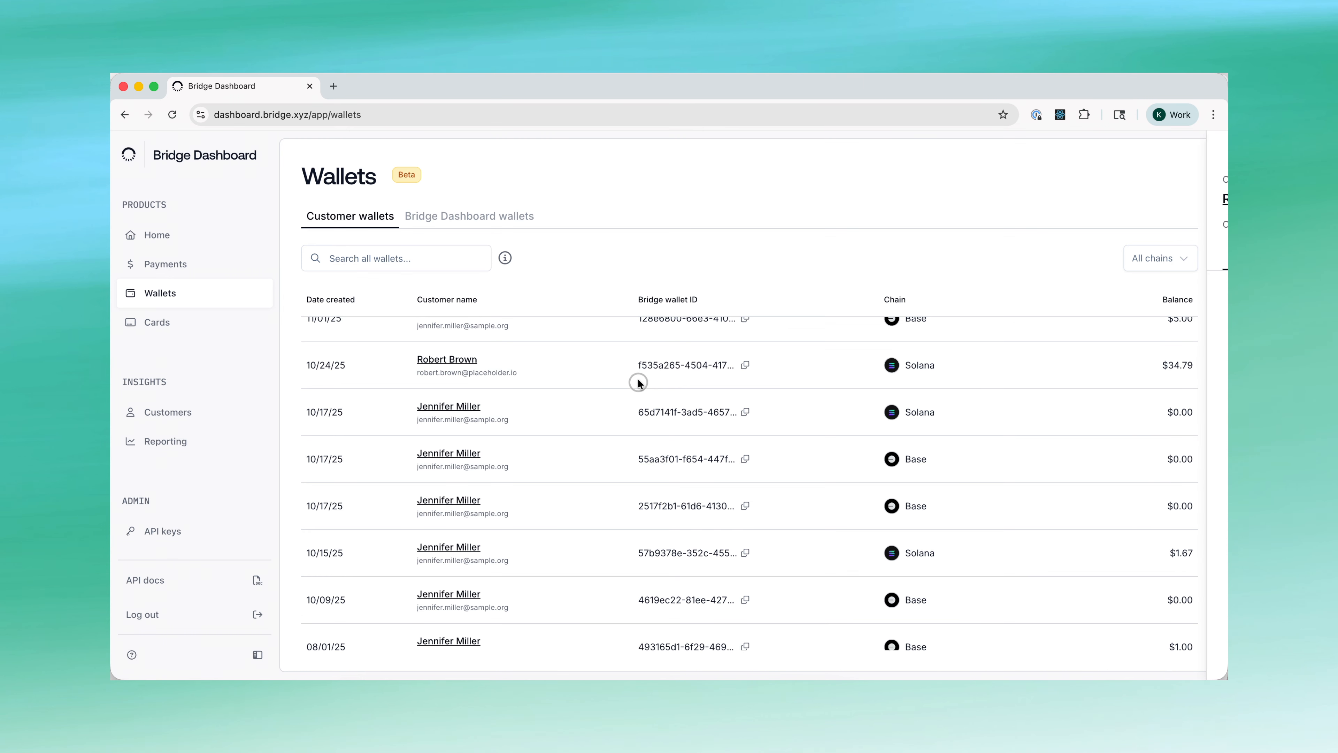
- Switch to the Bridge Dashboard wallets tab and scroll through the developer wallet balance cards
scroll(526, 517, "down", 3)
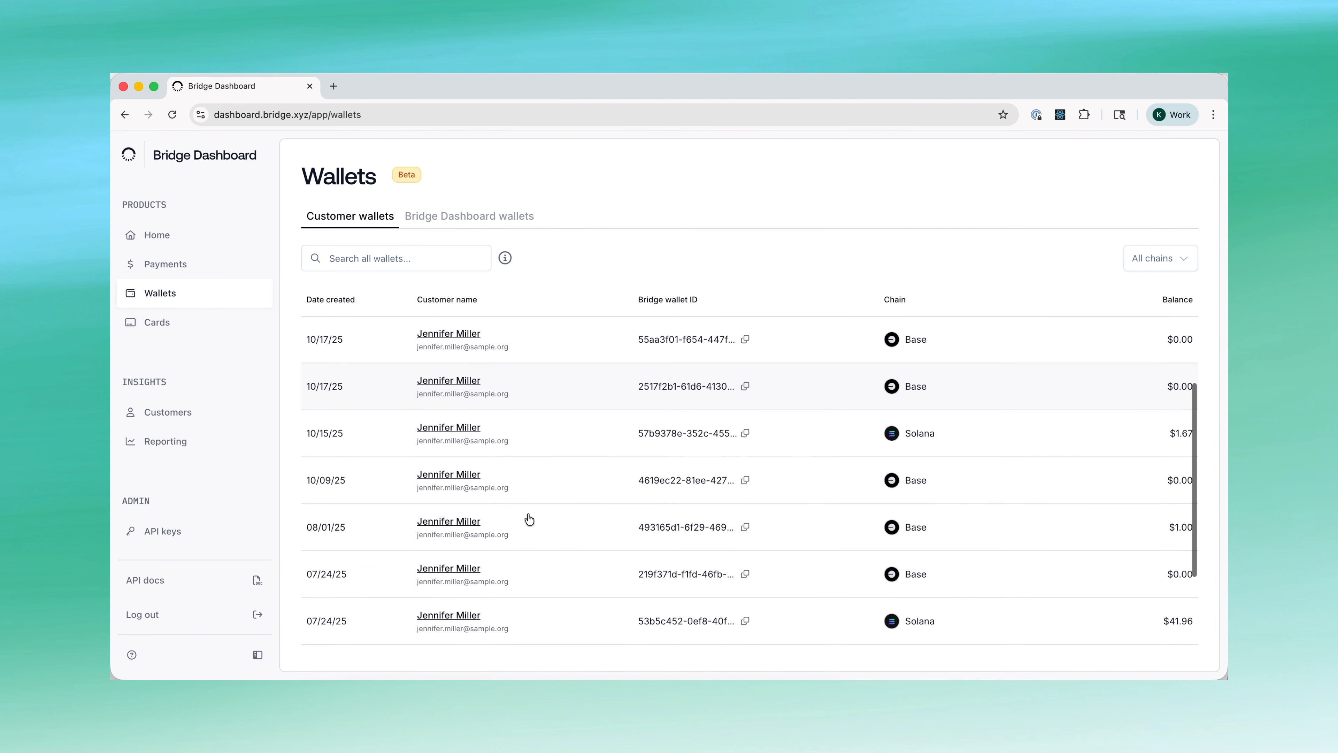
scroll(537, 517, "up", 4)
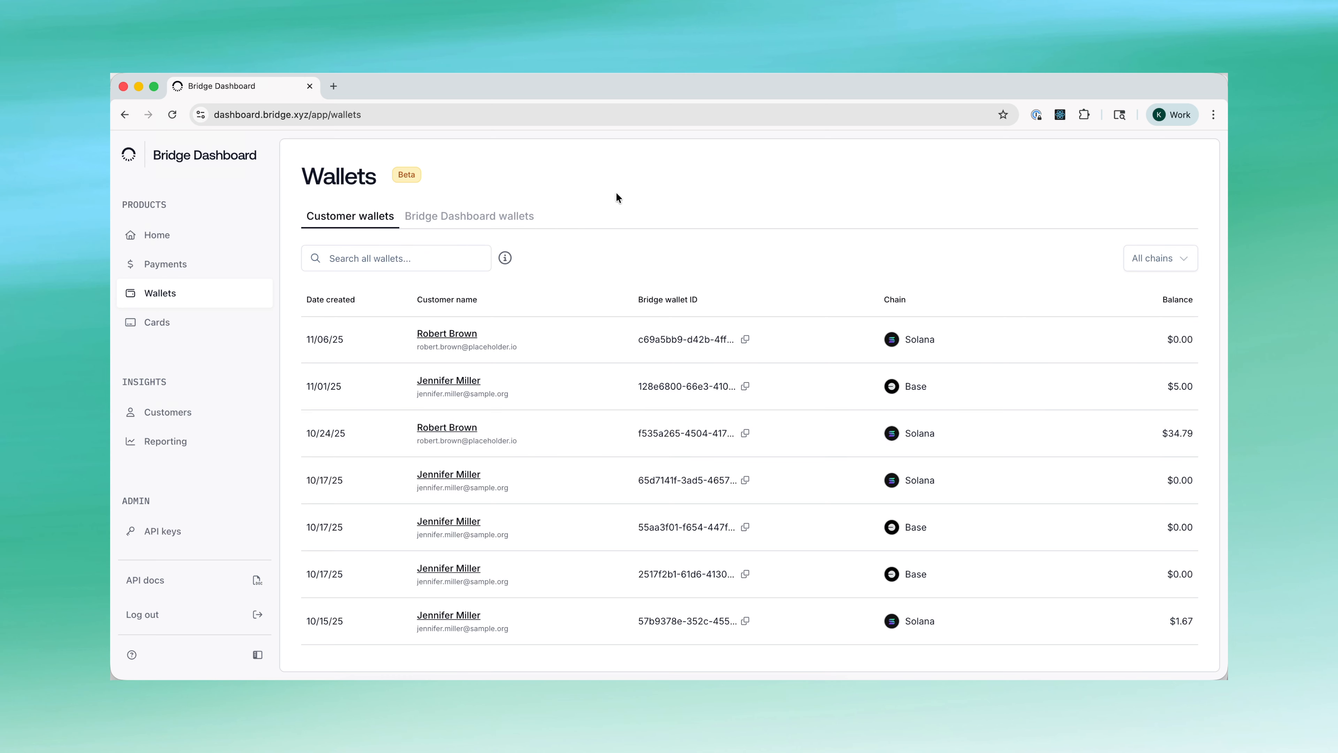
left_click(523, 220)
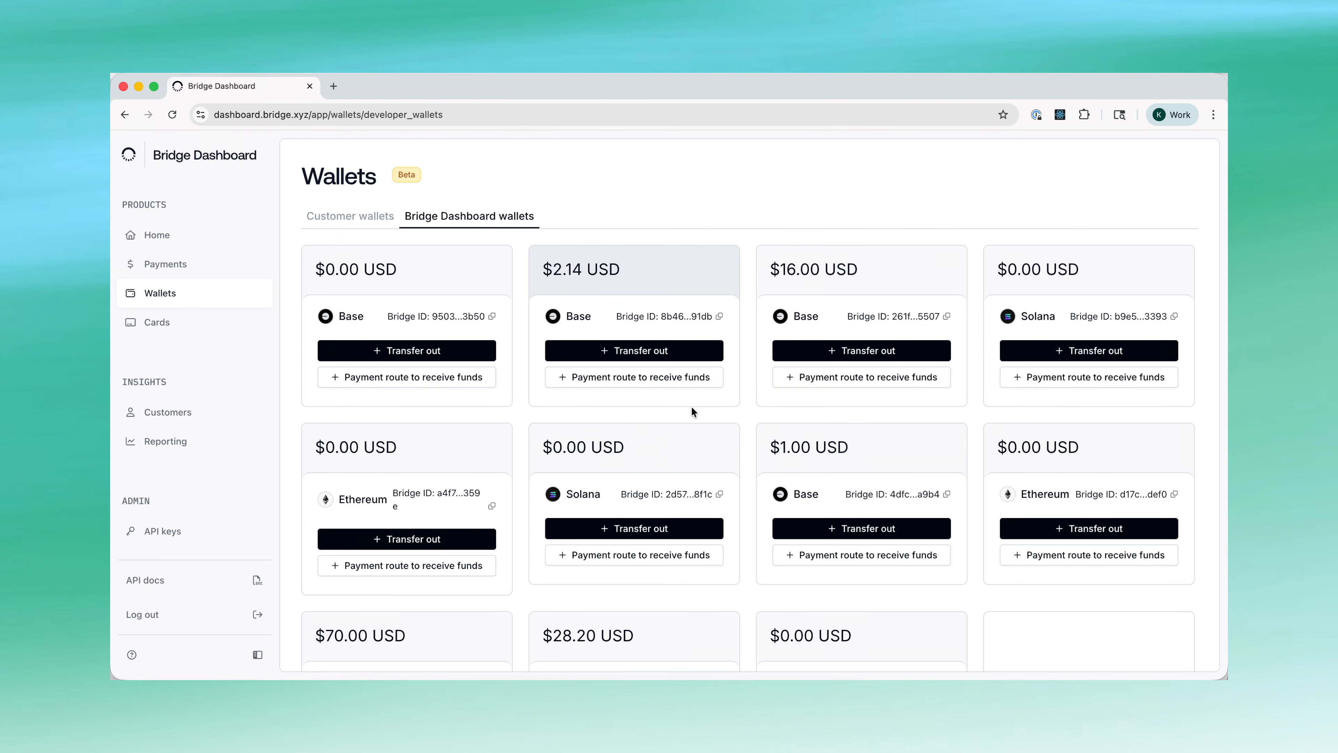
scroll(741, 387, "down", 3)
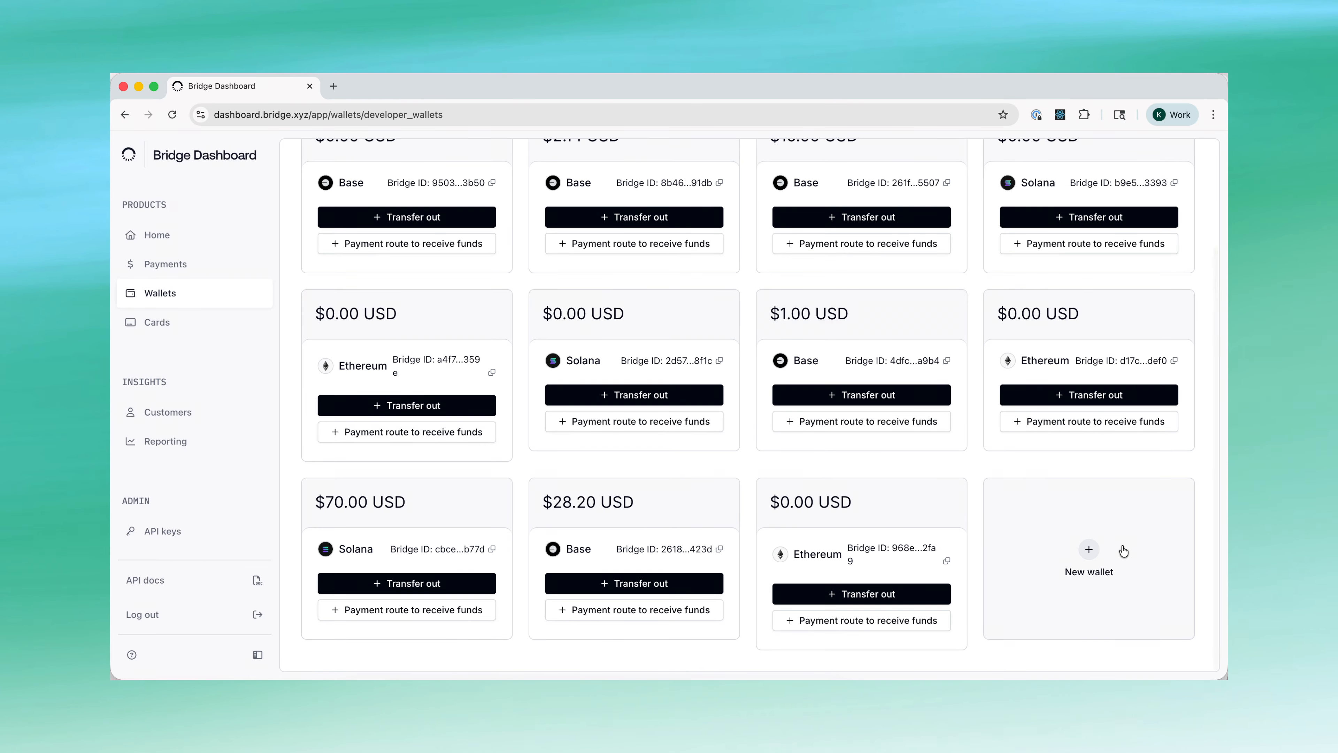
left_click(1123, 550)
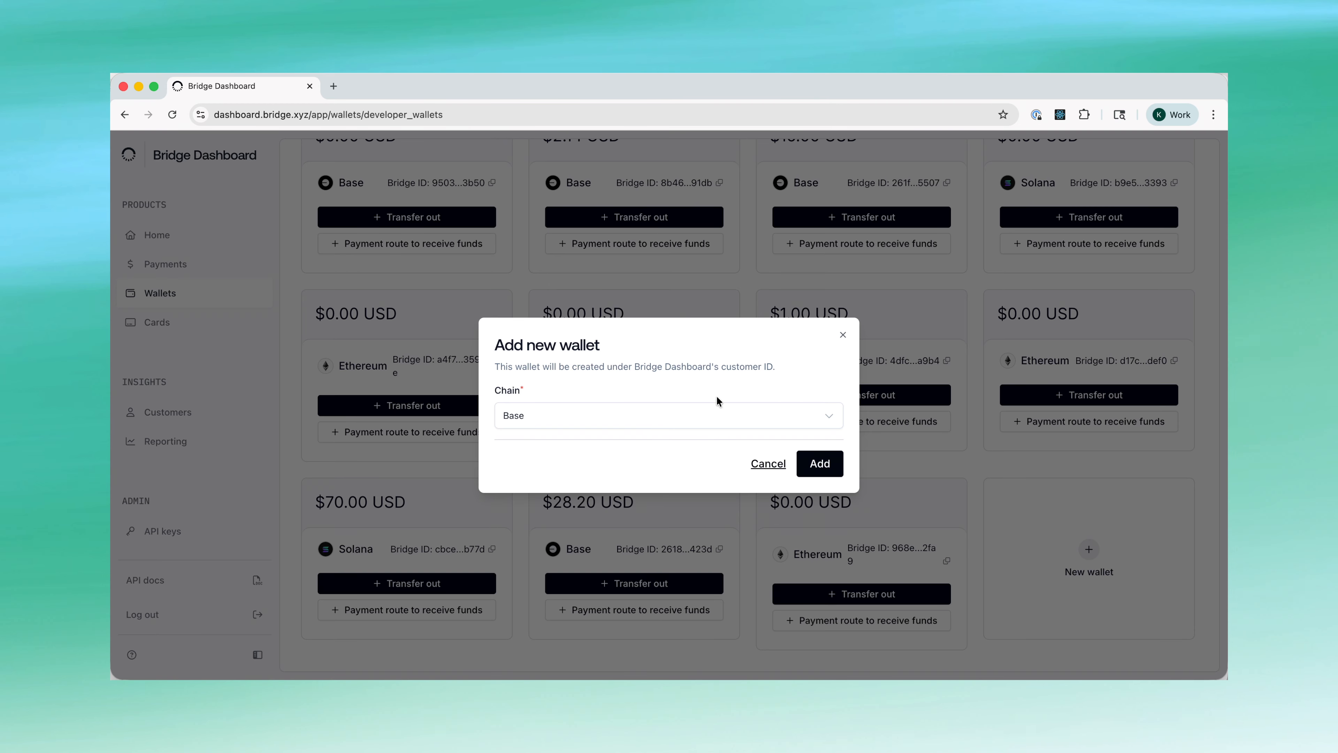
left_click(665, 420)
left_click(580, 389)
left_click(844, 336)
scroll(843, 343, "up", 5)
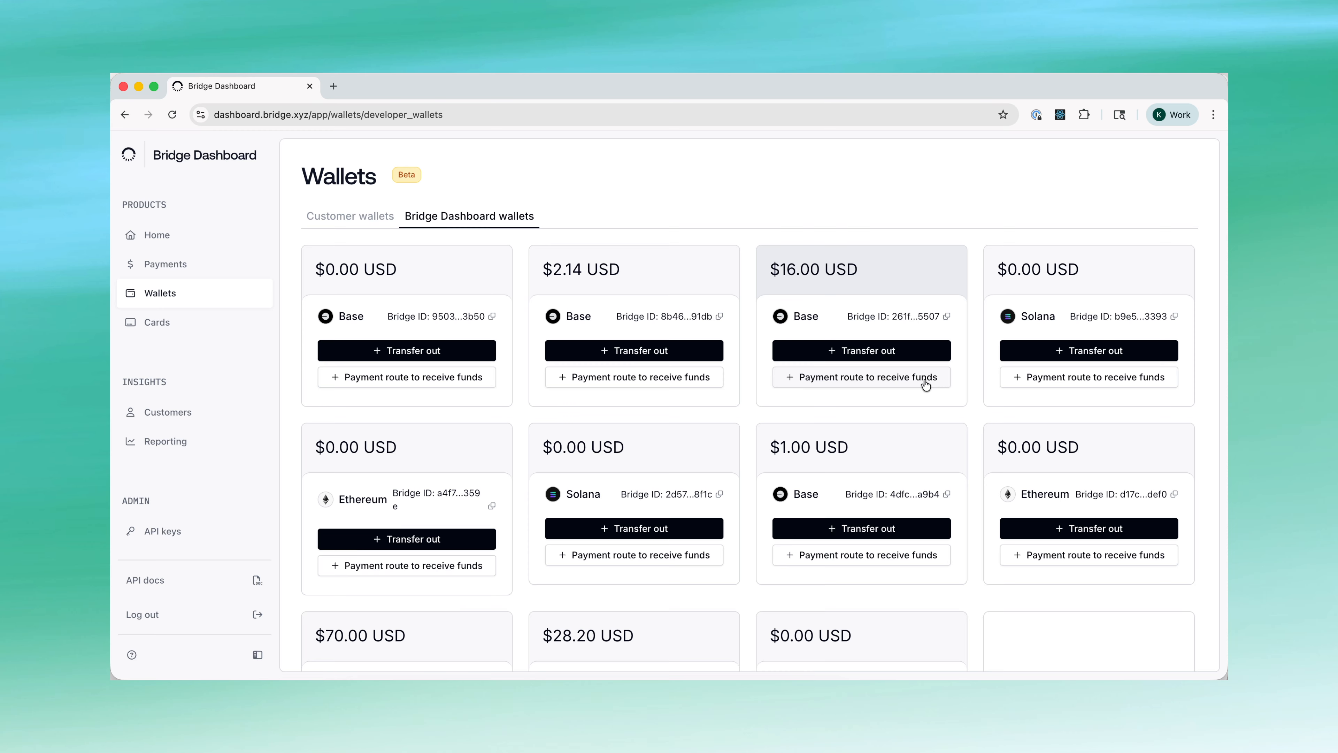
- Begin a Crypto to crypto transfer out of the $16.00 Base wallet
left_click(895, 352)
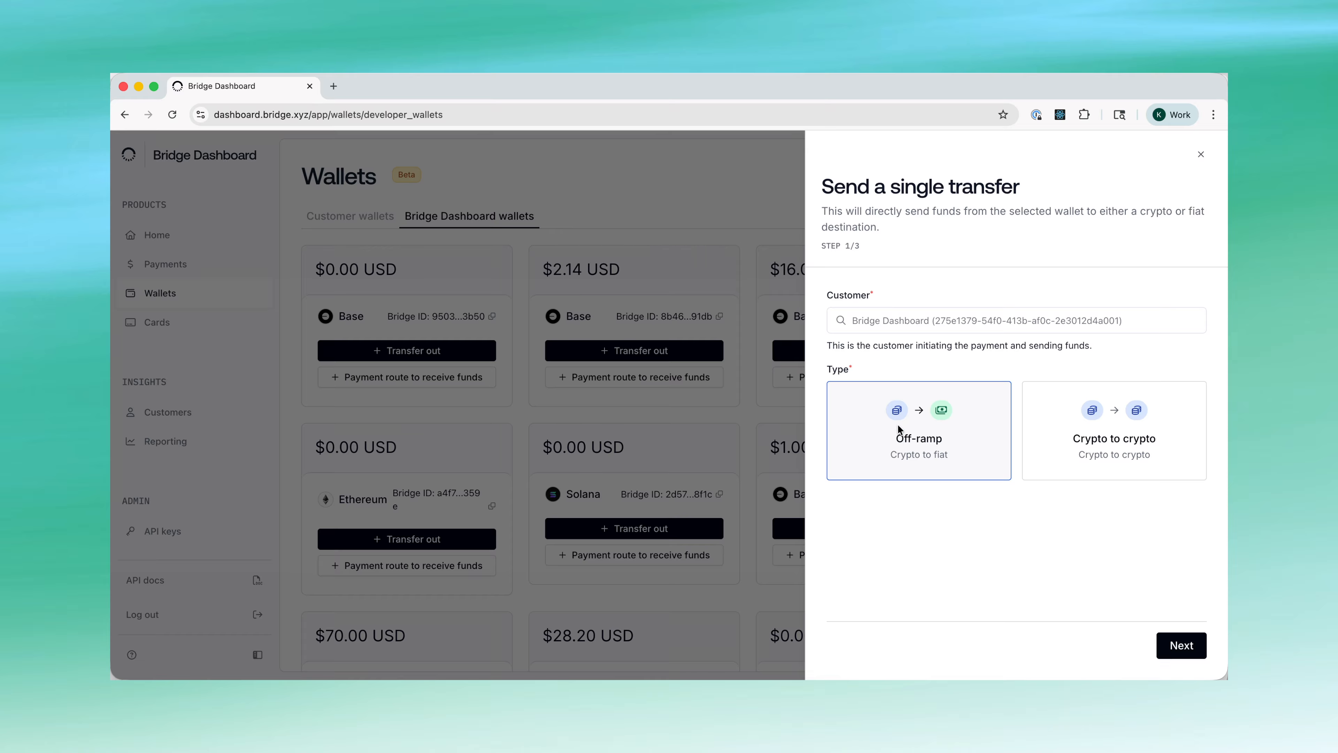
left_click(1050, 459)
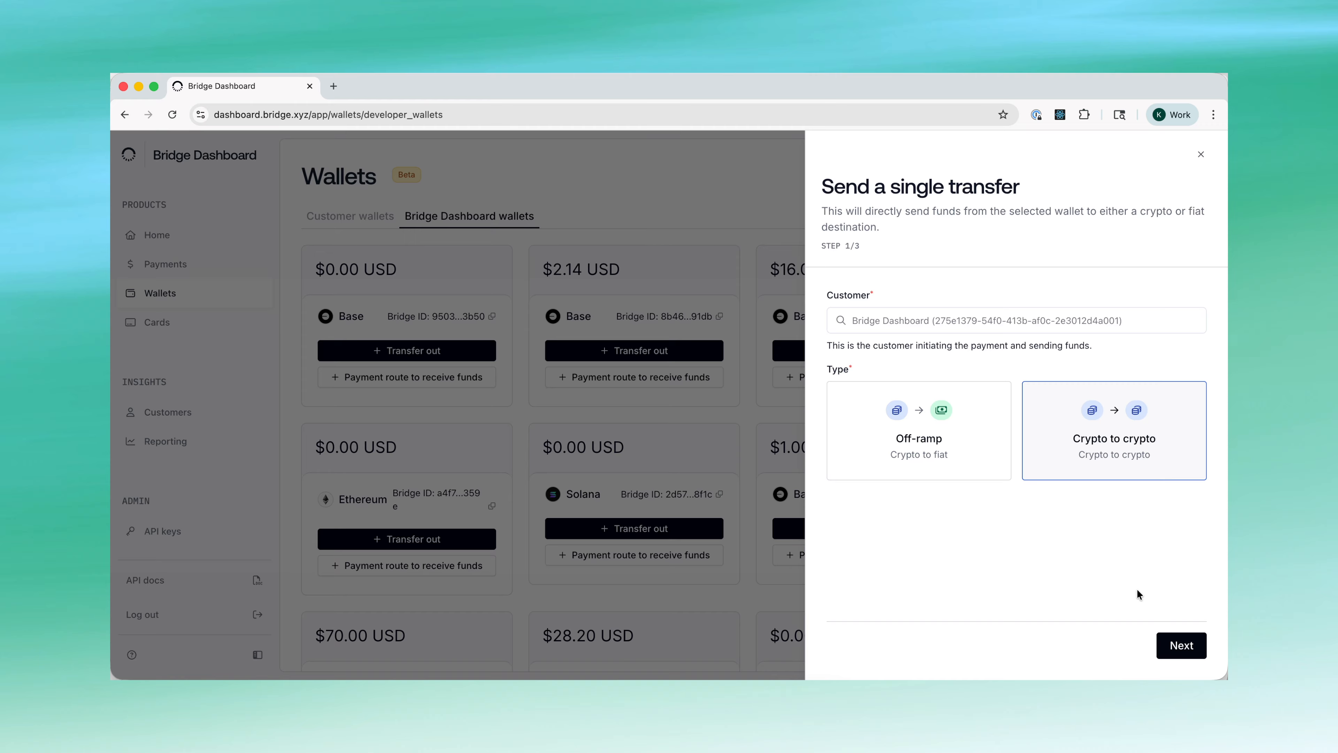
left_click(1176, 653)
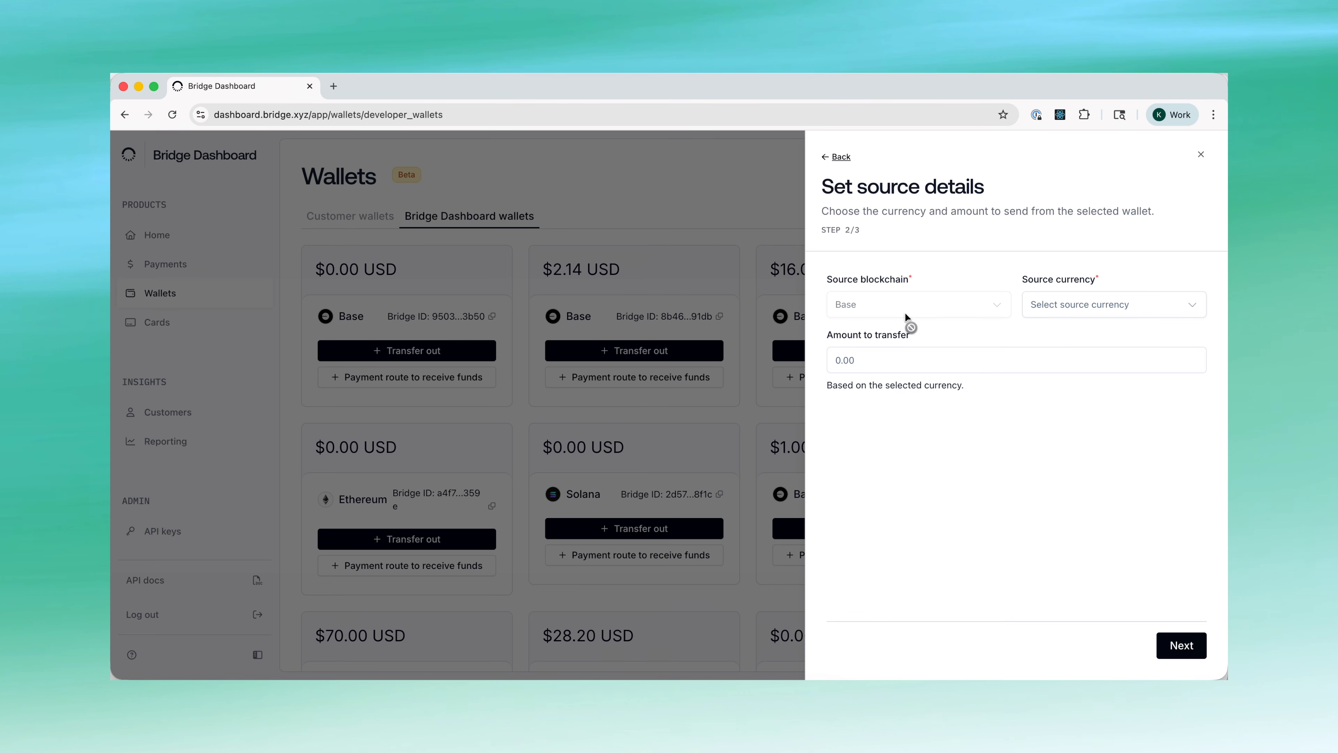
- Set the transfer source to 1 USDB and advance to destination details
left_click(1085, 311)
left_click(1050, 376)
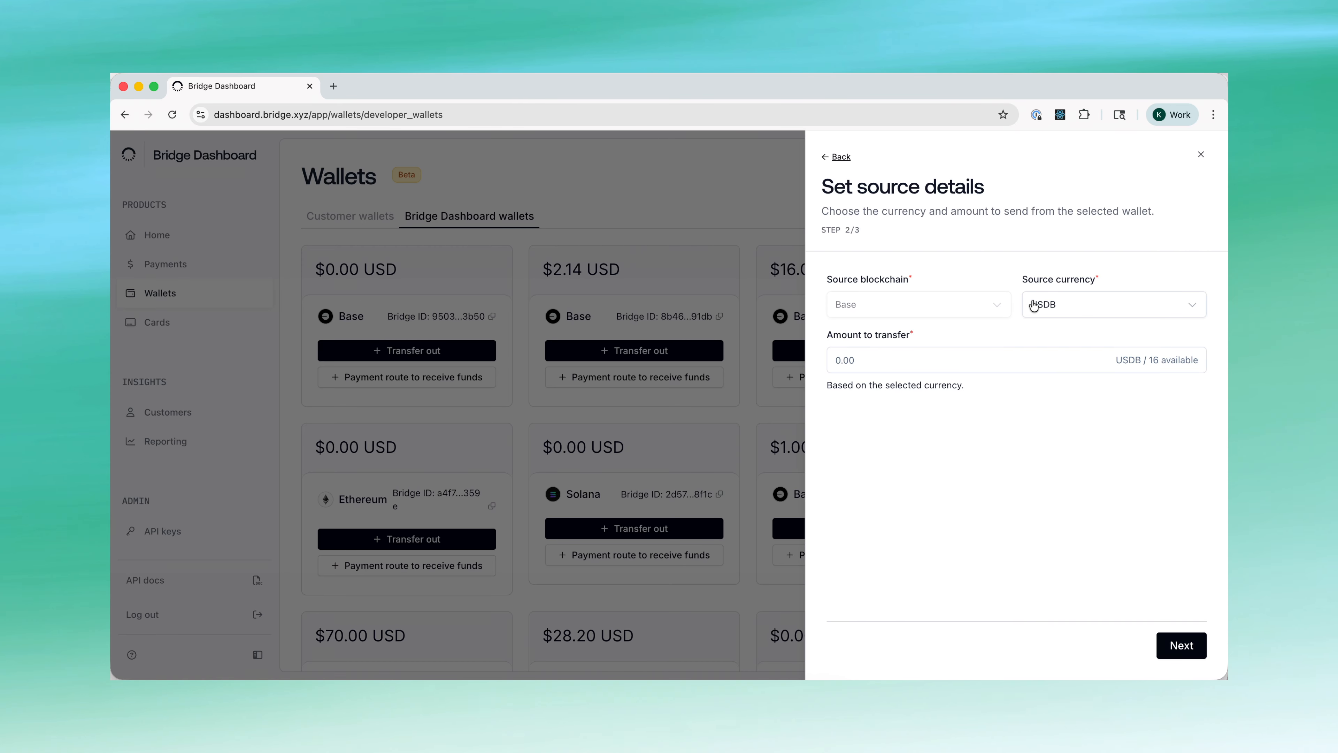
left_click(885, 364)
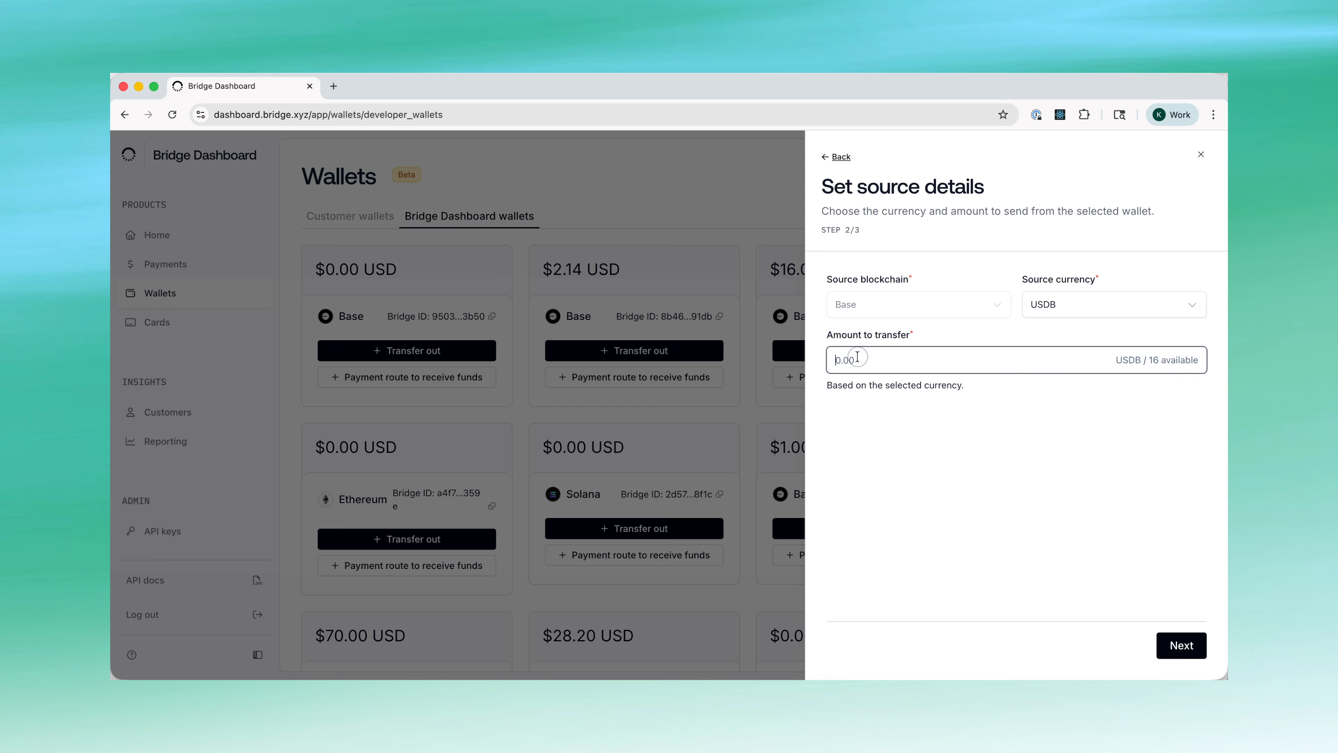
type("1")
left_click(954, 442)
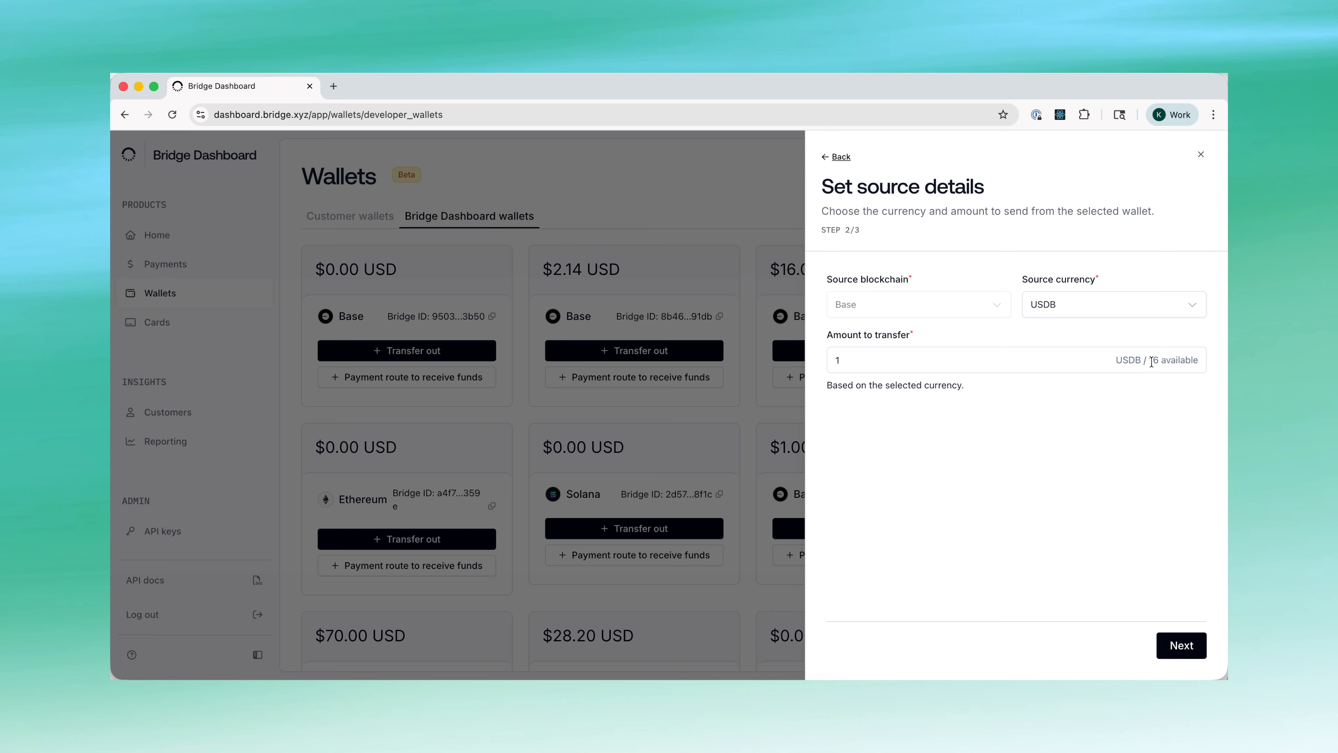
left_click(1179, 645)
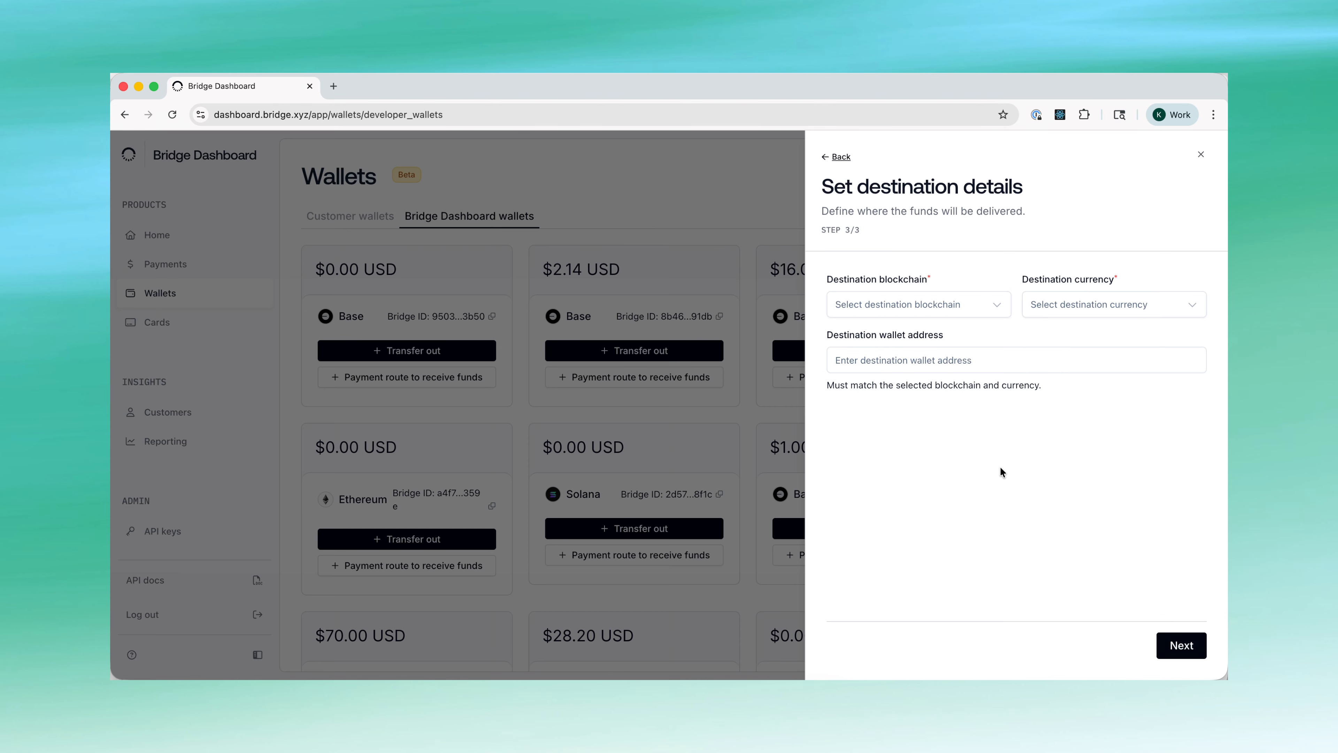
- Choose Solana and USDC as the destination, paste the recipient's wallet address, and reach the review
left_click(964, 304)
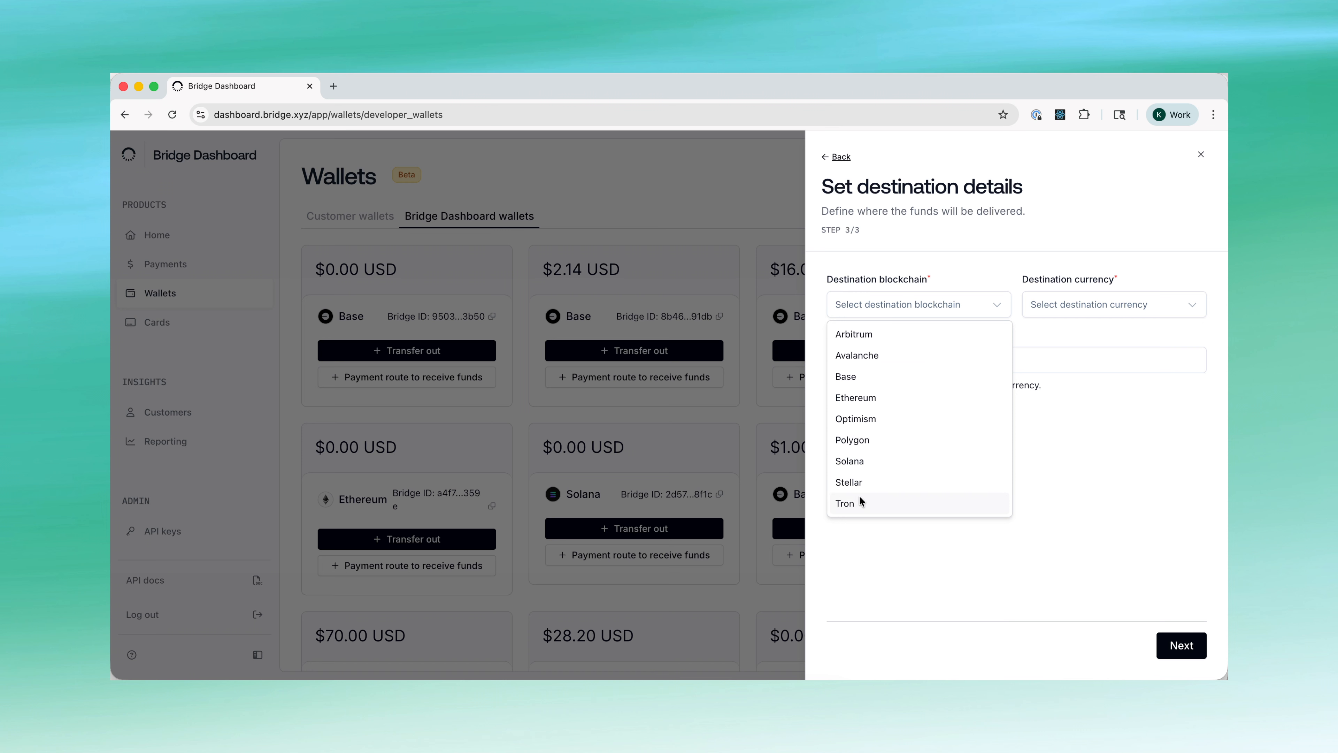
left_click(860, 463)
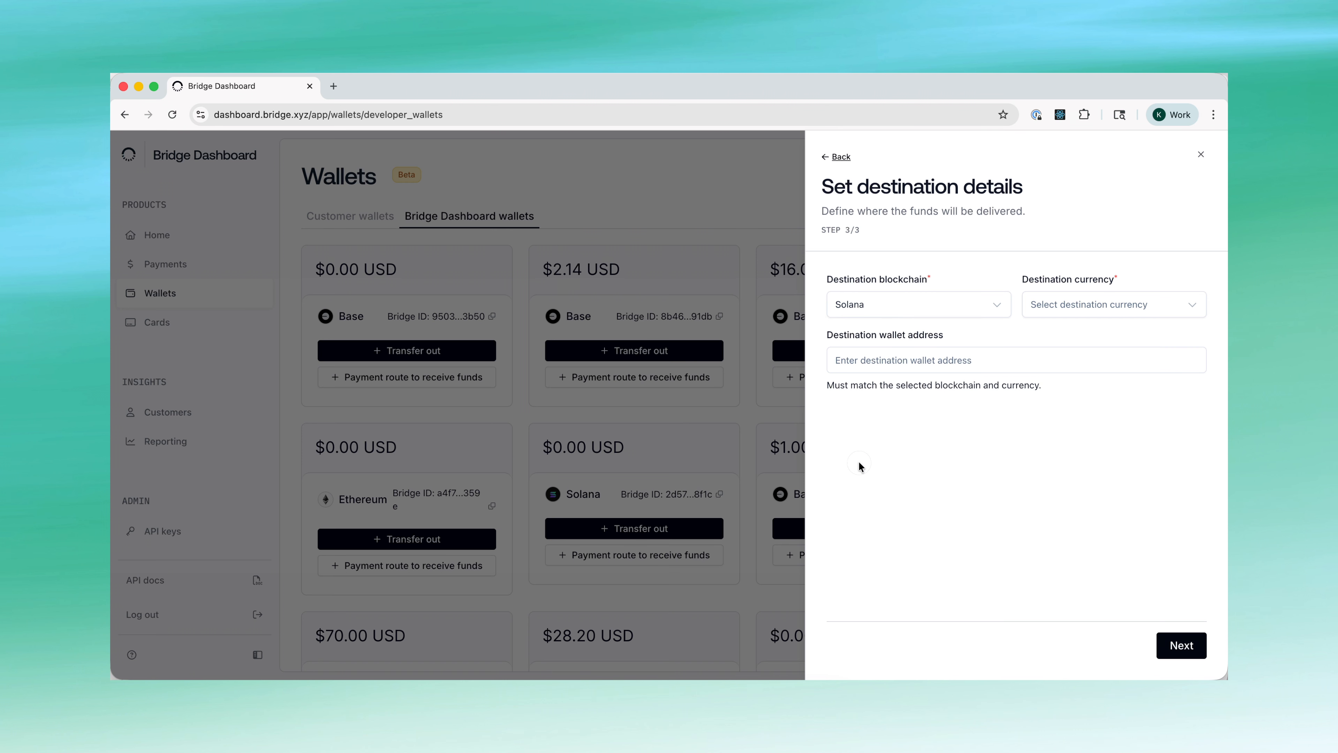
left_click(1073, 304)
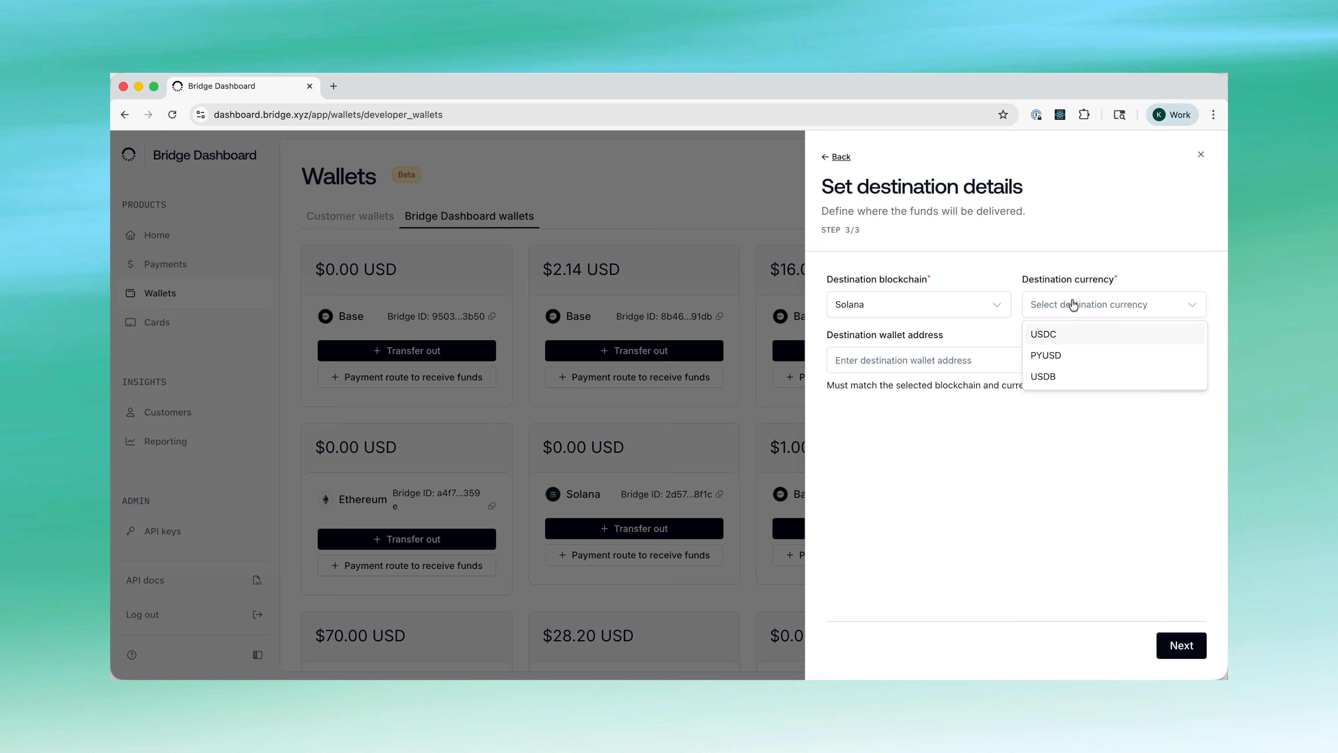
left_click(1047, 335)
left_click(957, 360)
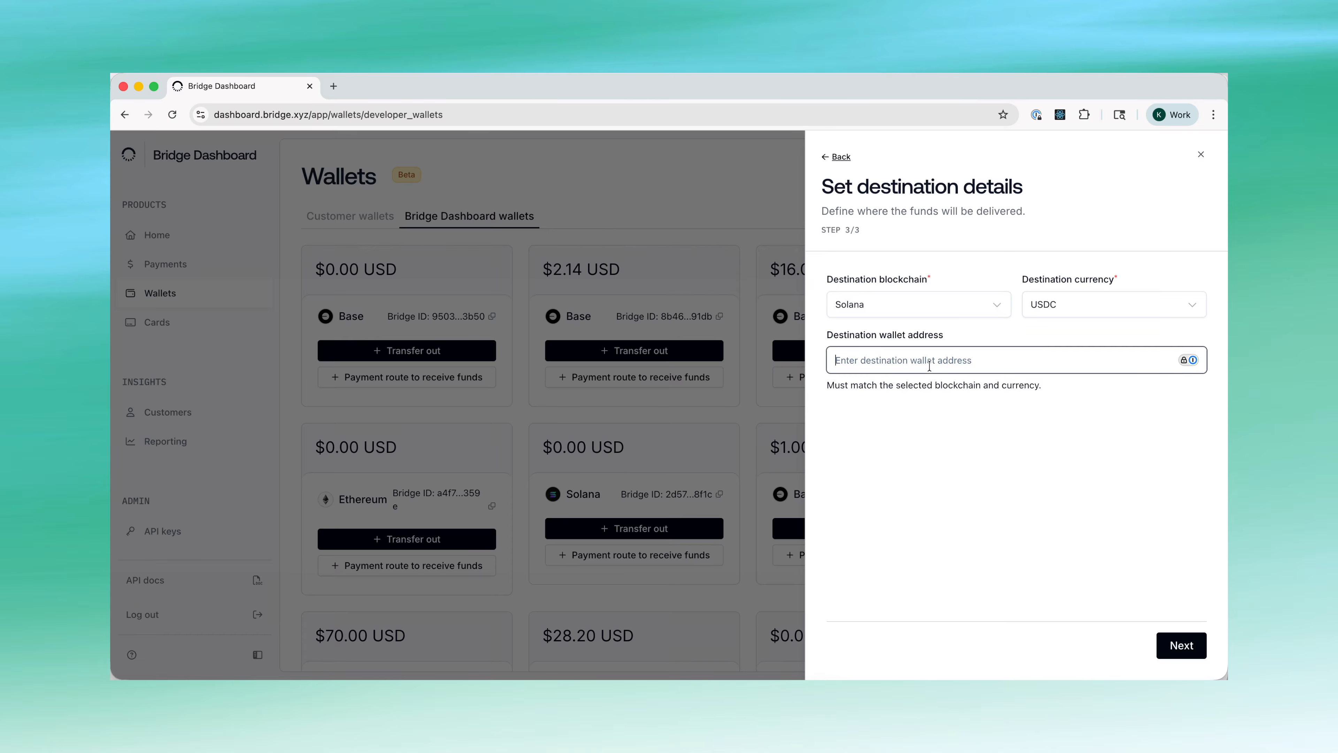
type("9xQeWvG816bUx9EPnX6p6WzX5YkP8J8zv5hK8LQ7Zy1b")
left_click(1069, 445)
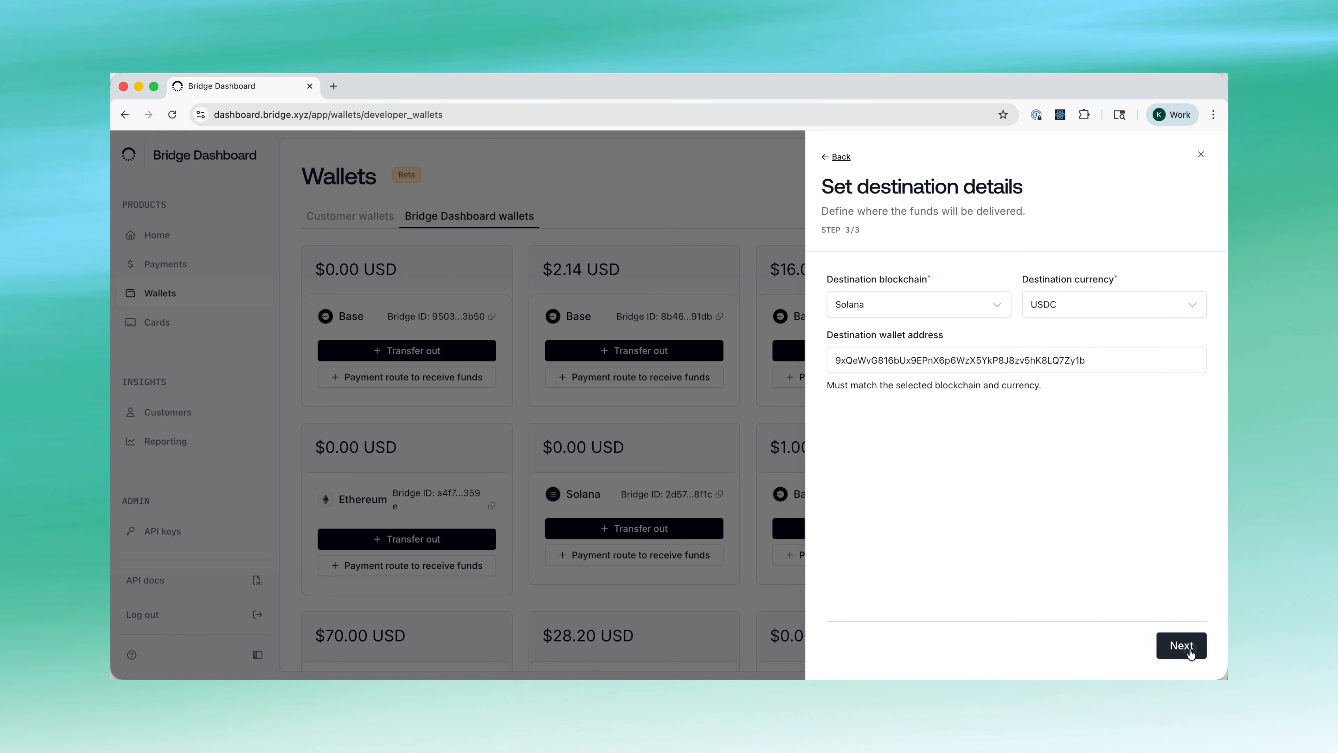
left_click(1182, 645)
left_click(1186, 172)
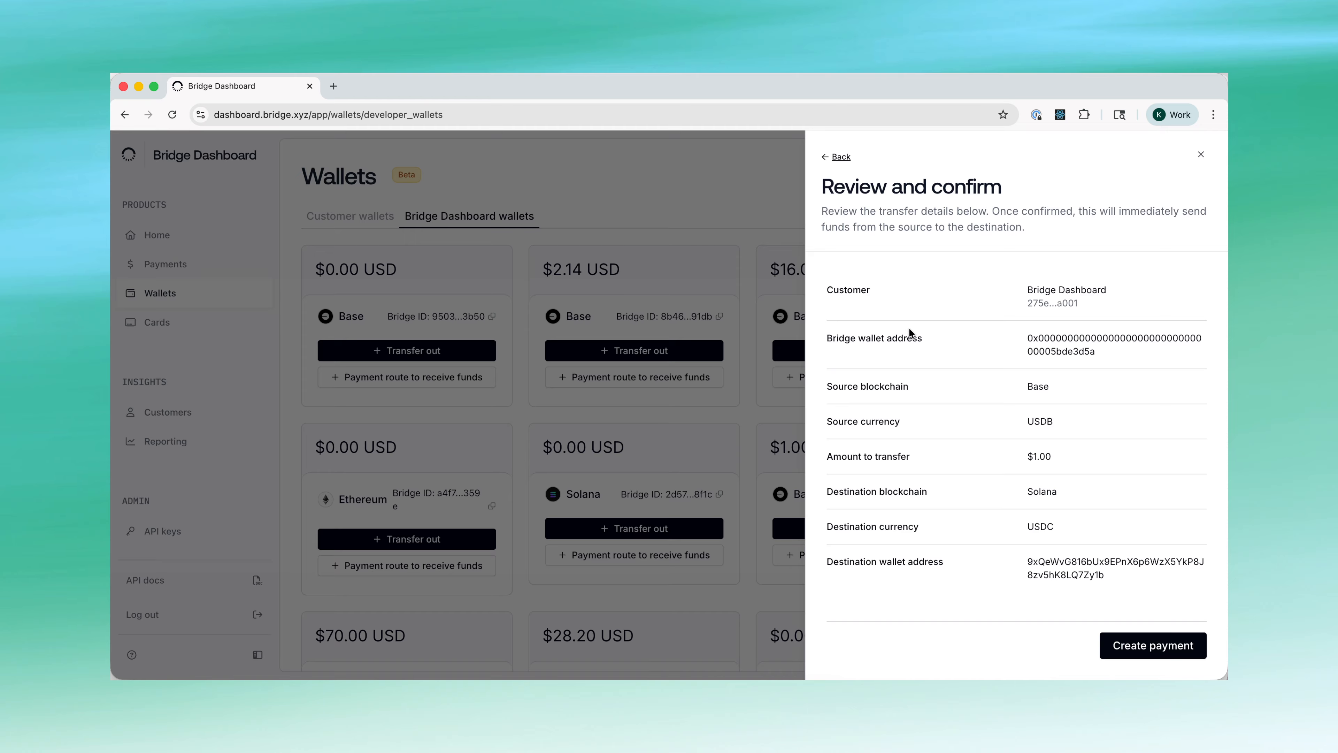
- Create the $1.00 USDB payment, cancel the authenticator setup, and close the transfer anyway
left_click(1129, 646)
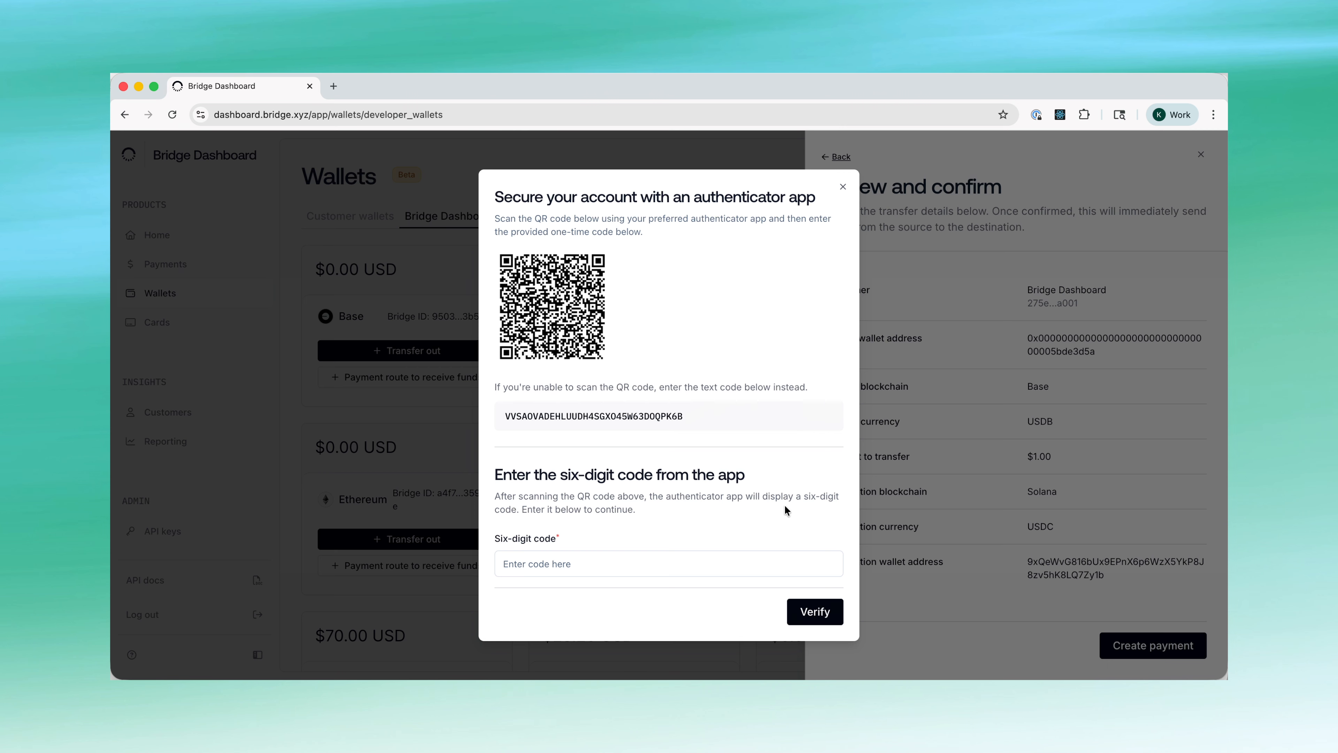
left_click(843, 187)
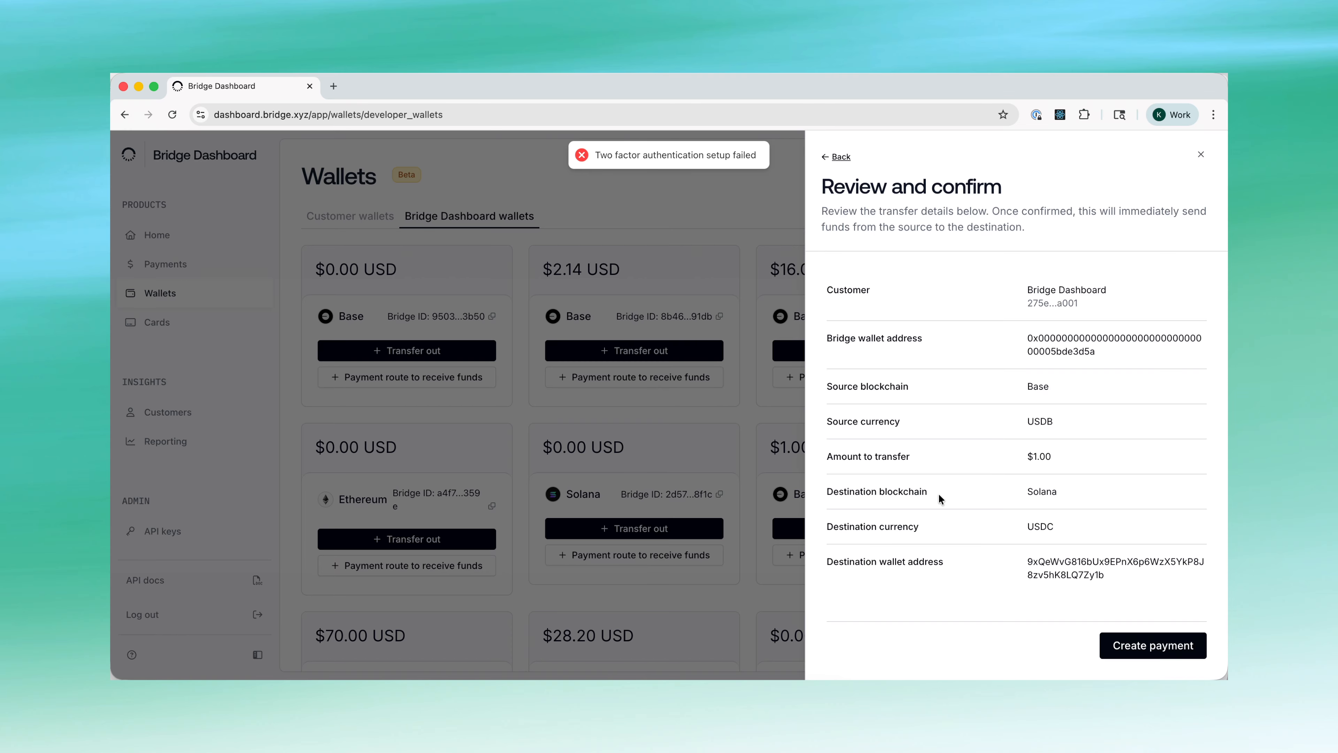
left_click(760, 174)
left_click(793, 443)
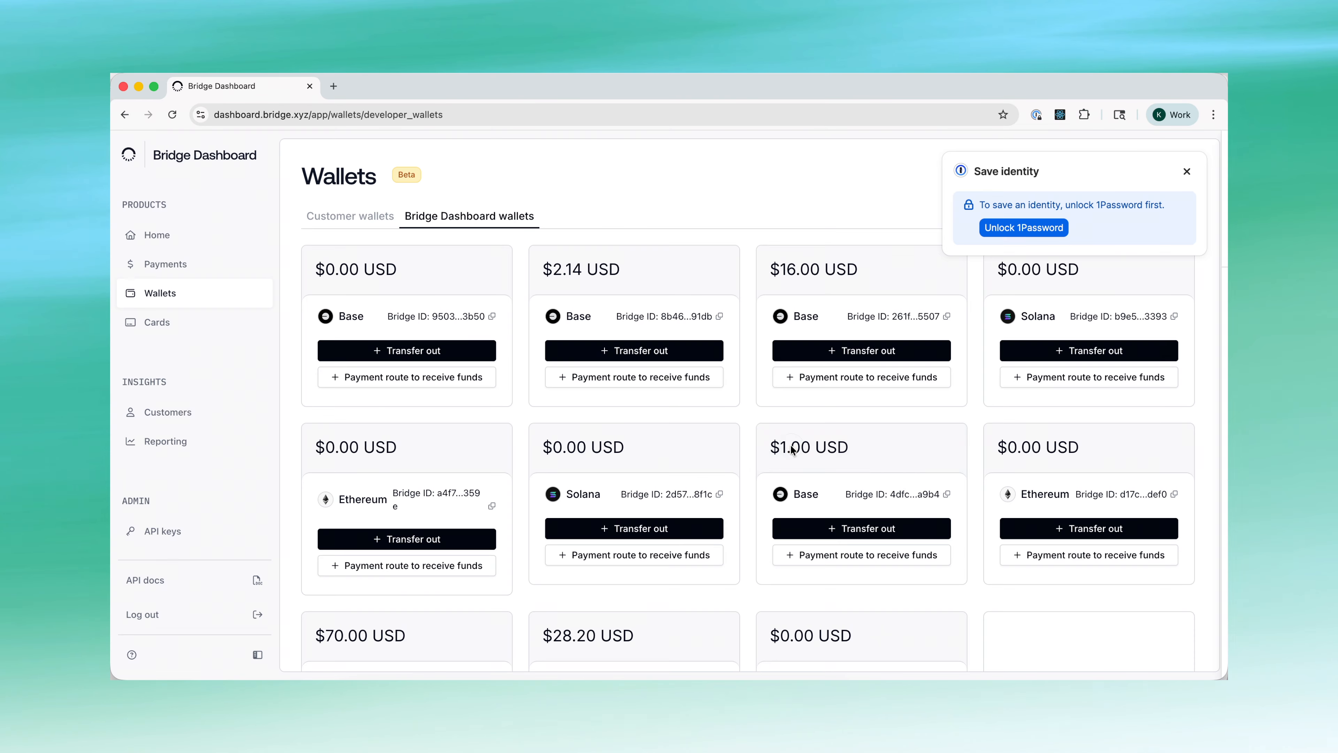
left_click(1186, 171)
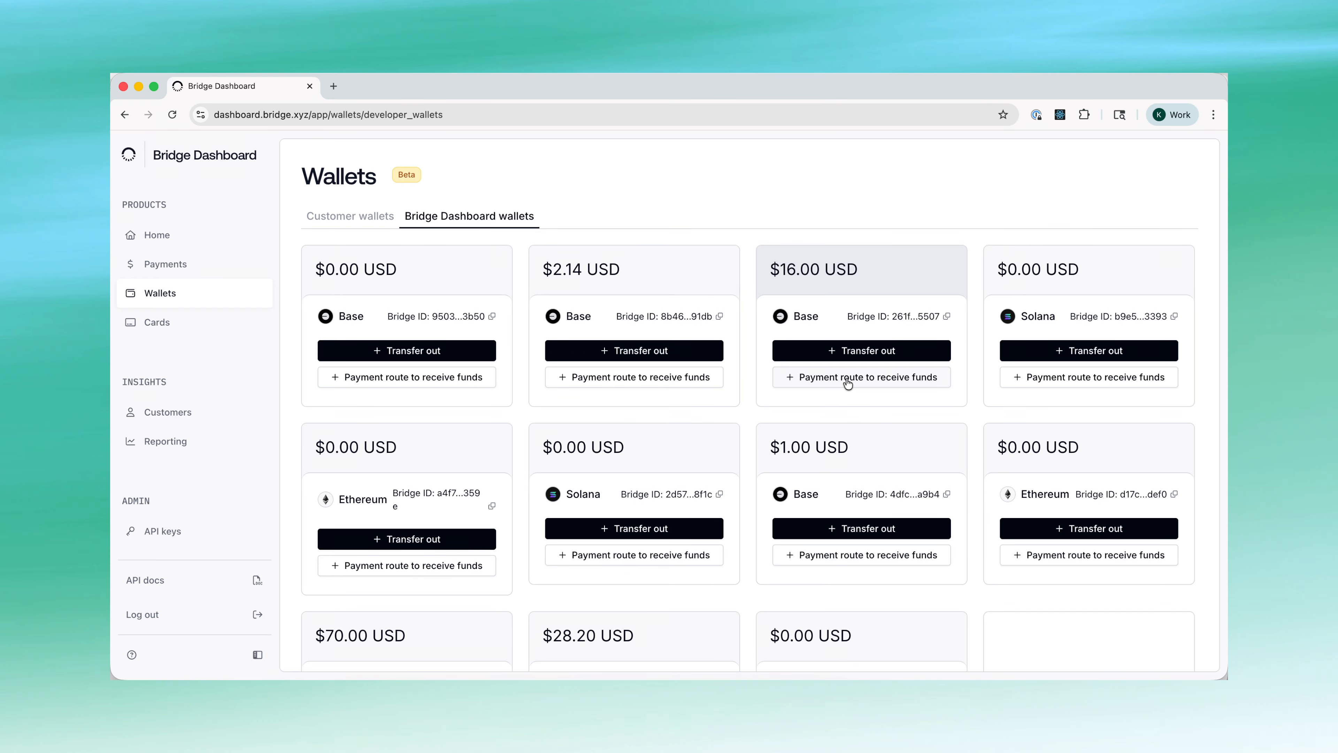
left_click(824, 383)
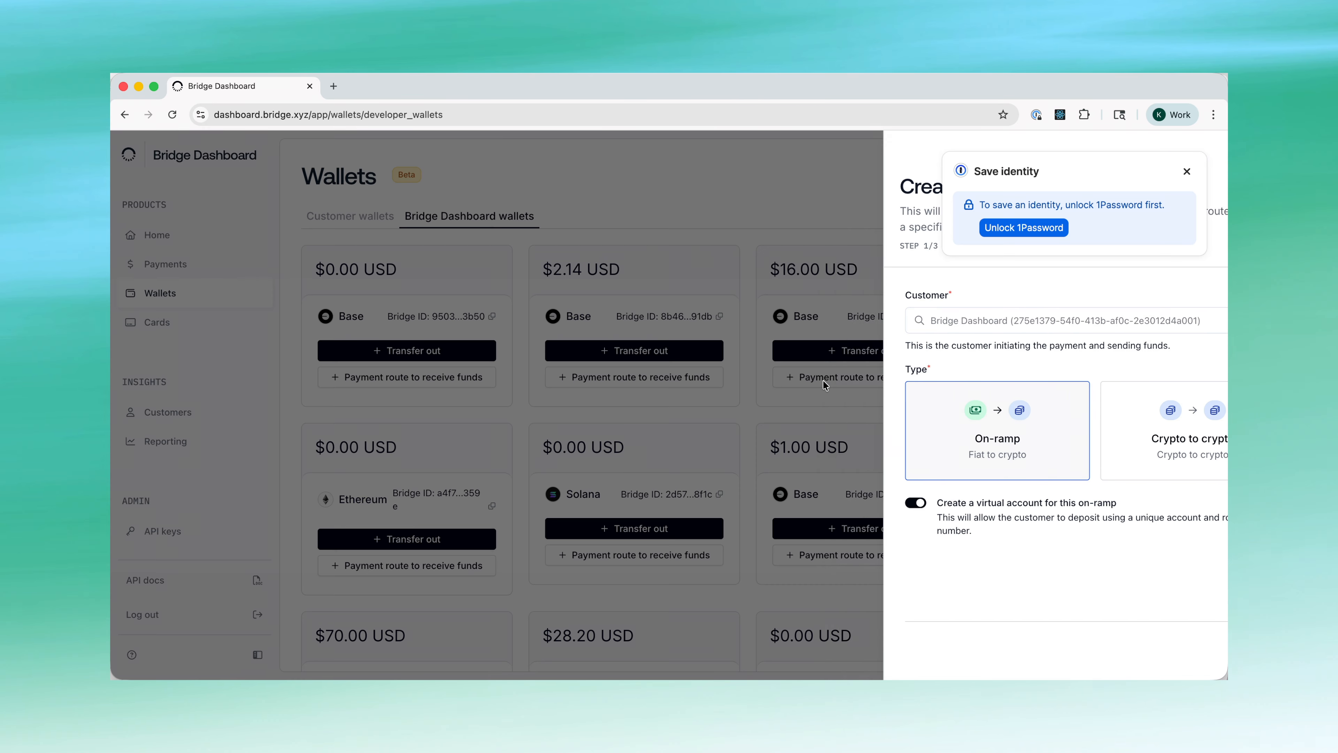
left_click(1187, 171)
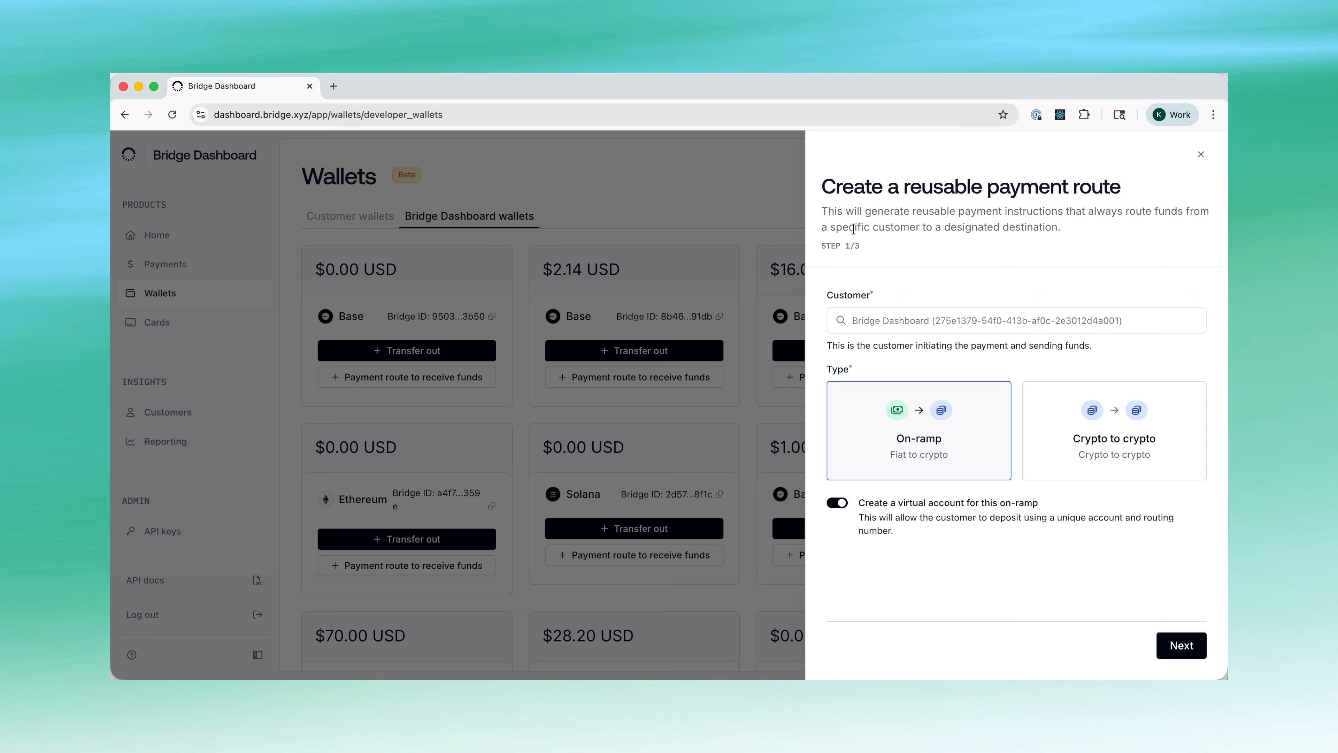
left_click(766, 211)
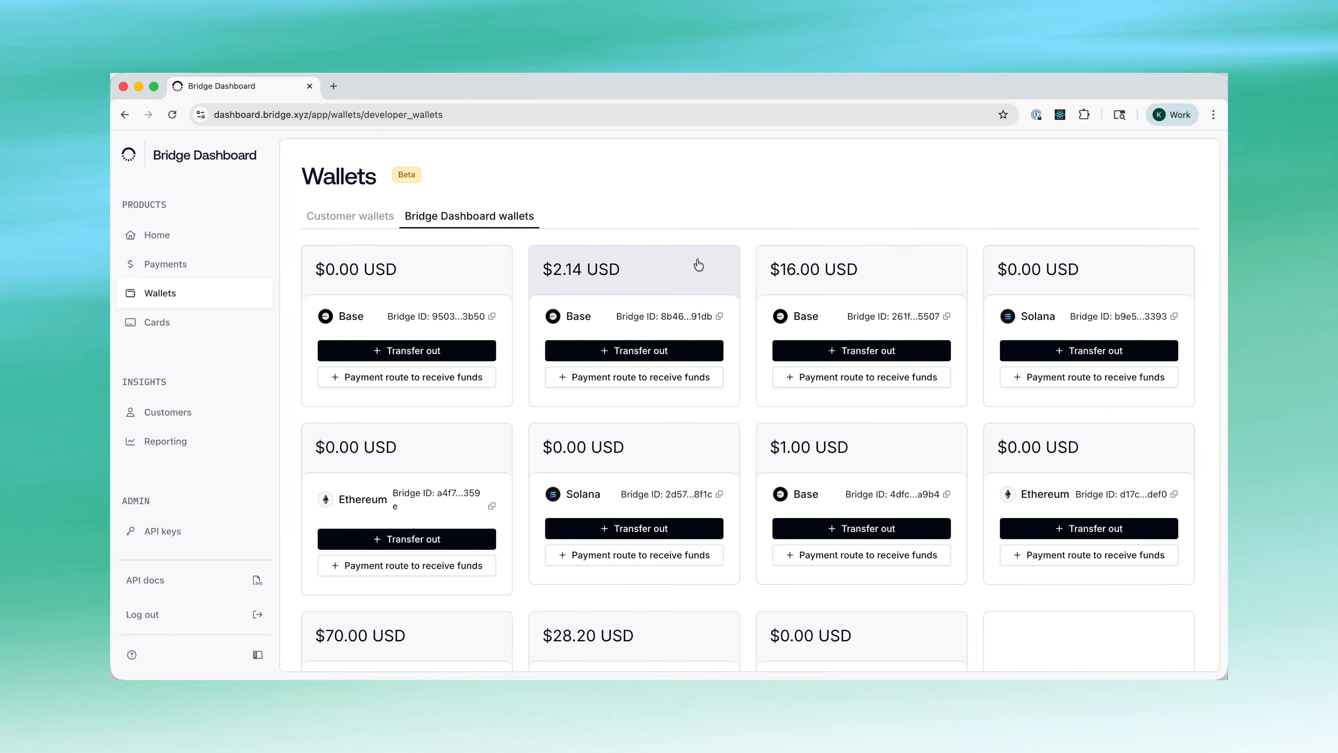
scroll(798, 315, "down", 1)
scroll(798, 315, "down", 3)
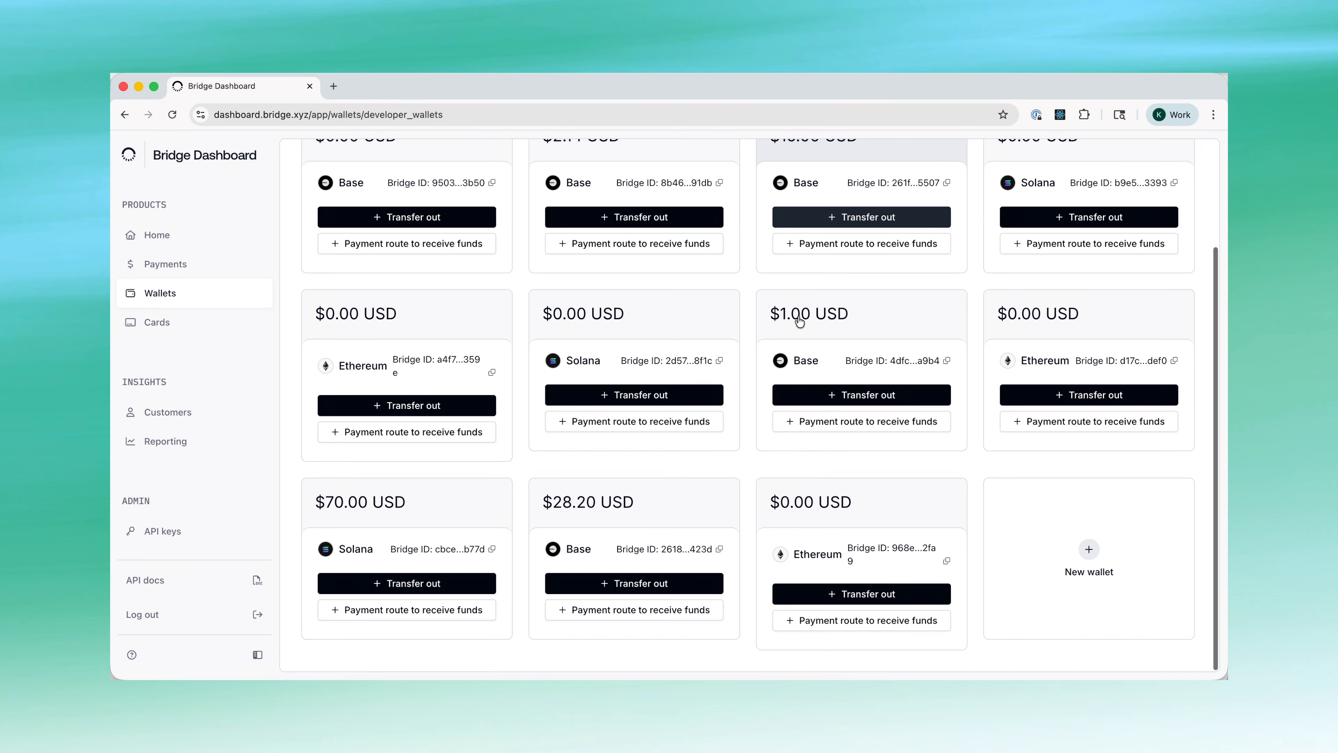
scroll(613, 419, "up", 3)
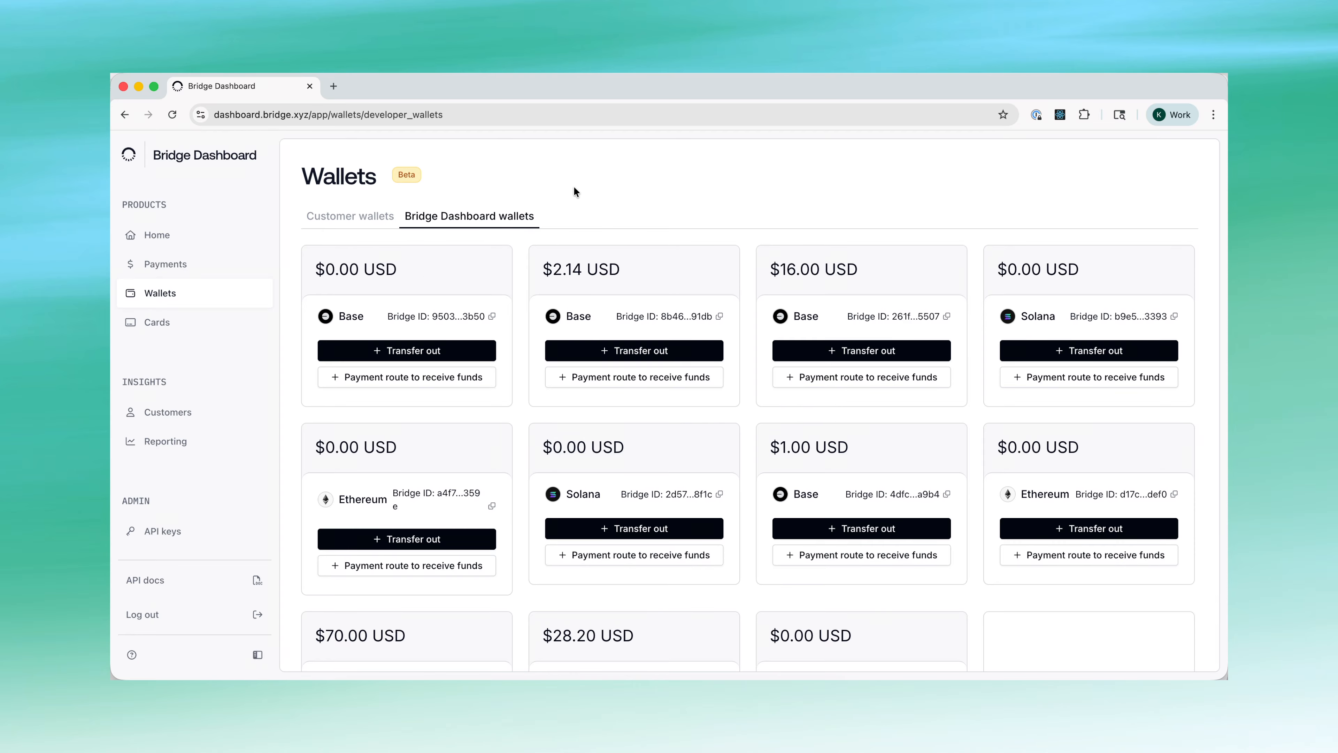